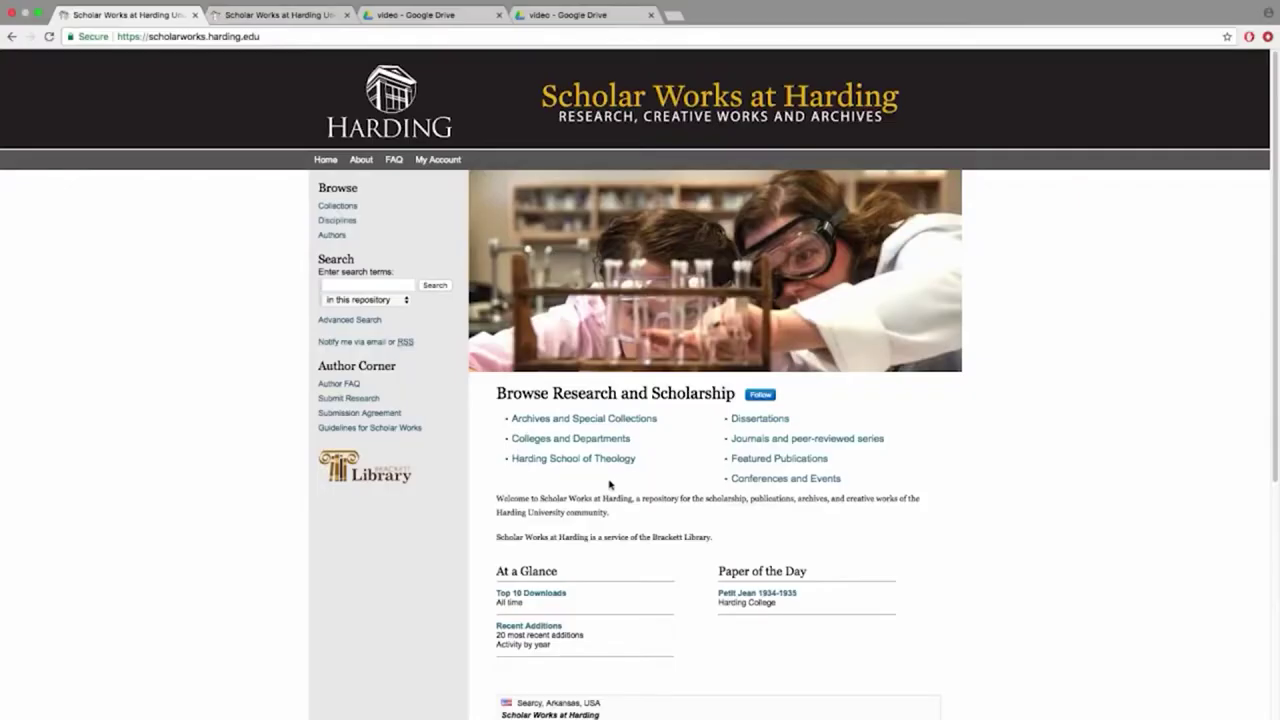
Sign up for a new account with the library email, first and last name, and a matching password
click(449, 162)
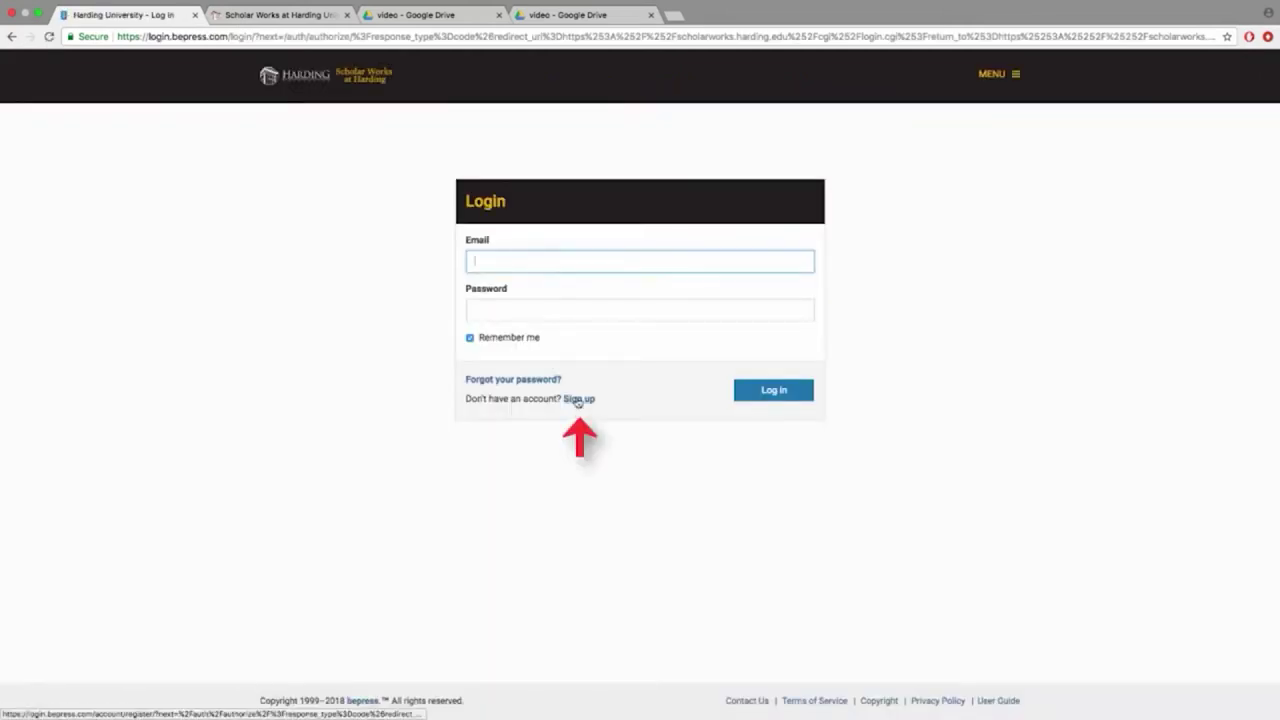
click(577, 398)
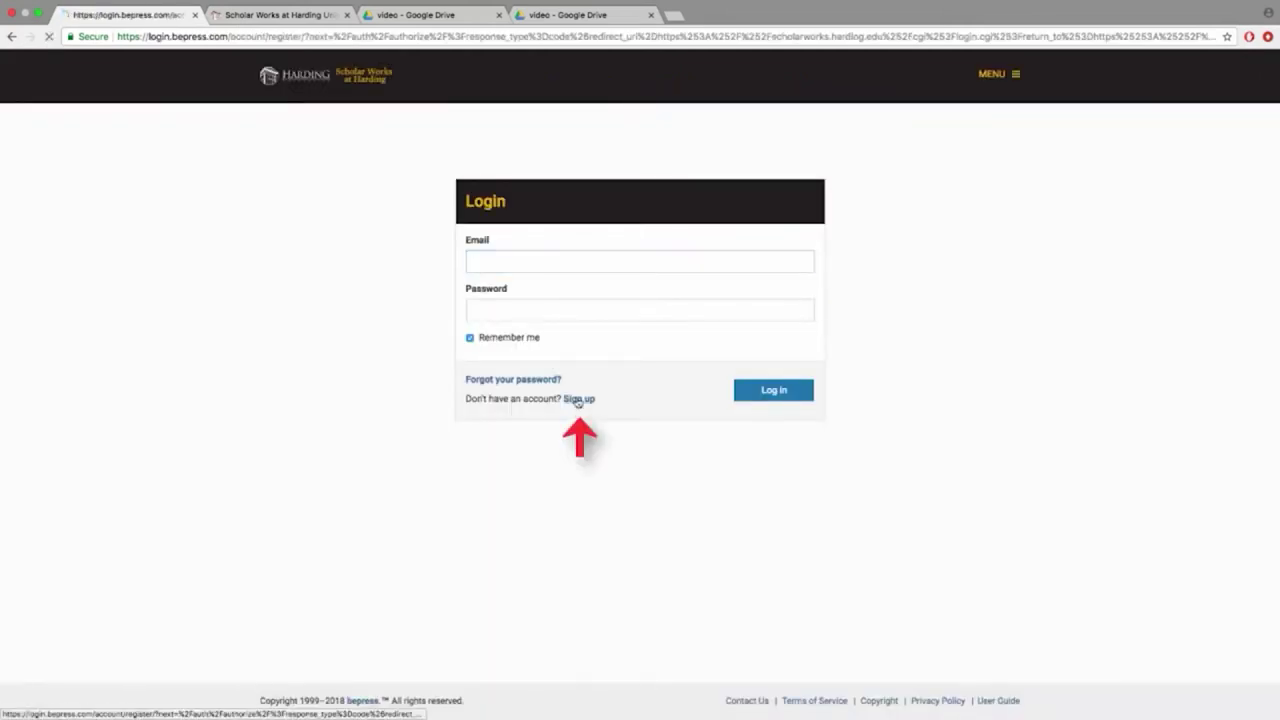
key(Tab)
text(Brackett)
key(Tab)
text(Library)
key(Tab)
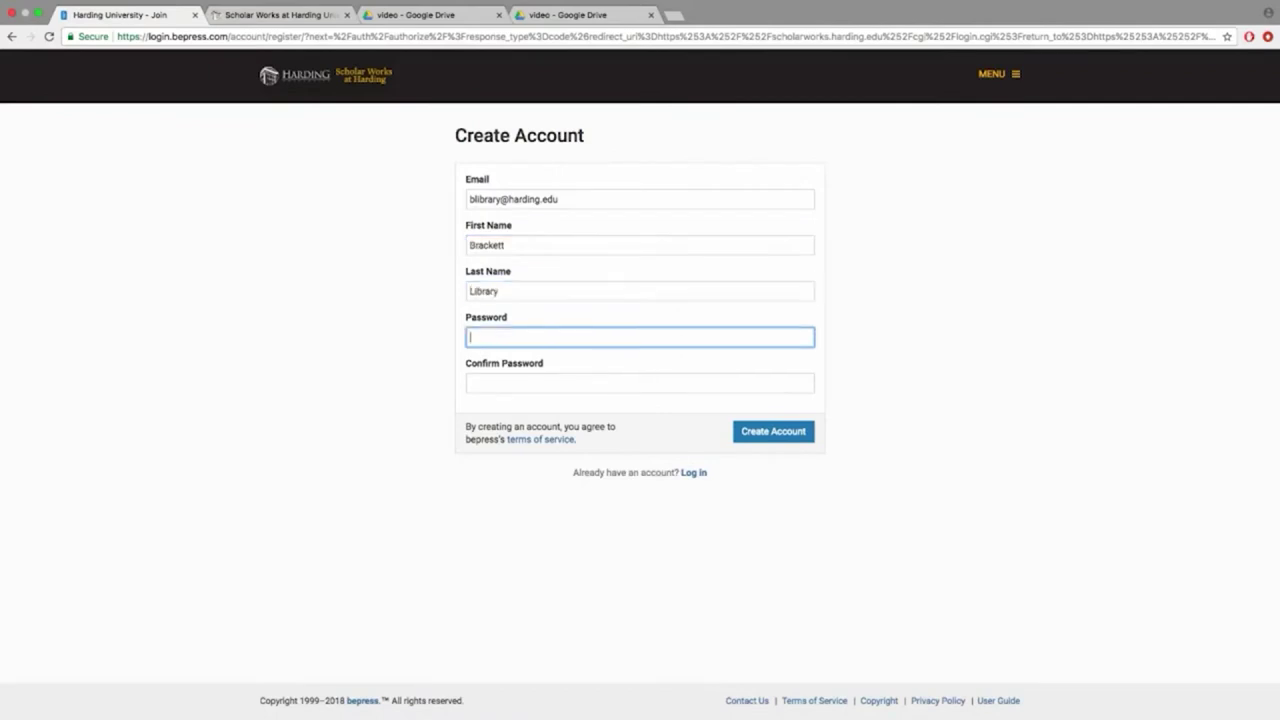
text(******)
key(Tab)
text(******)
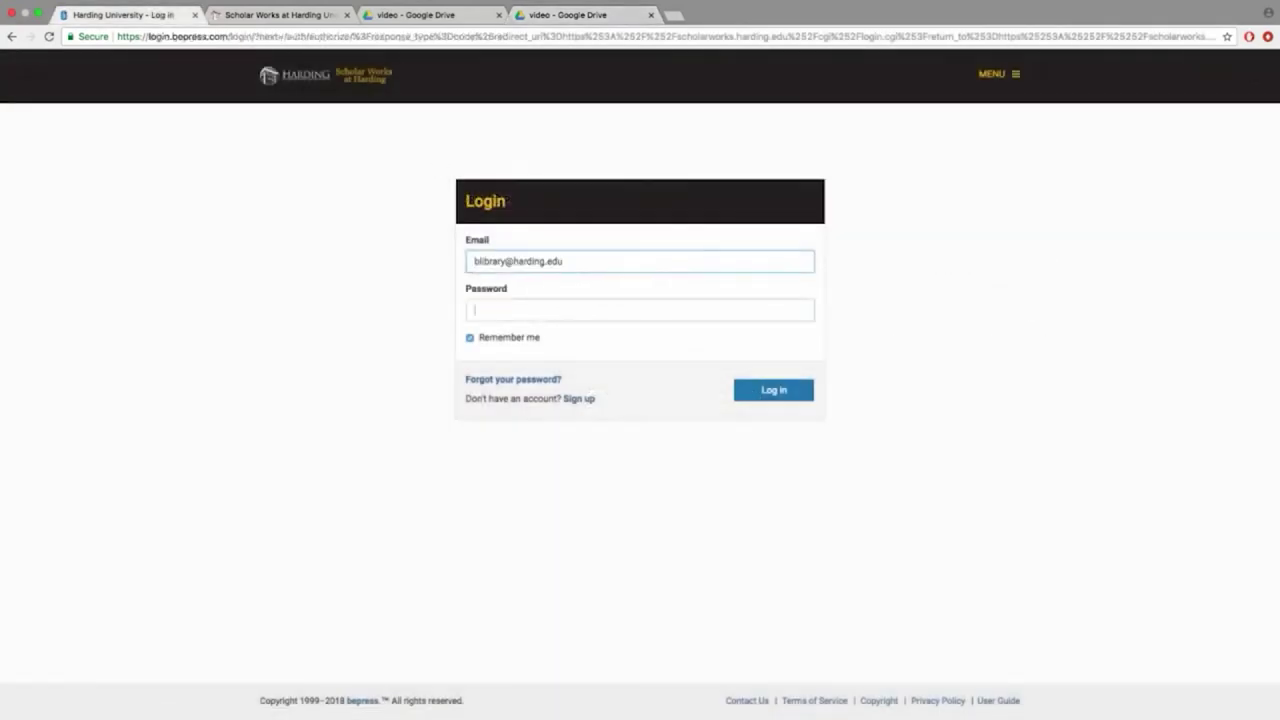
Log in to the newly confirmed account with its password
text(******)
key(Return)
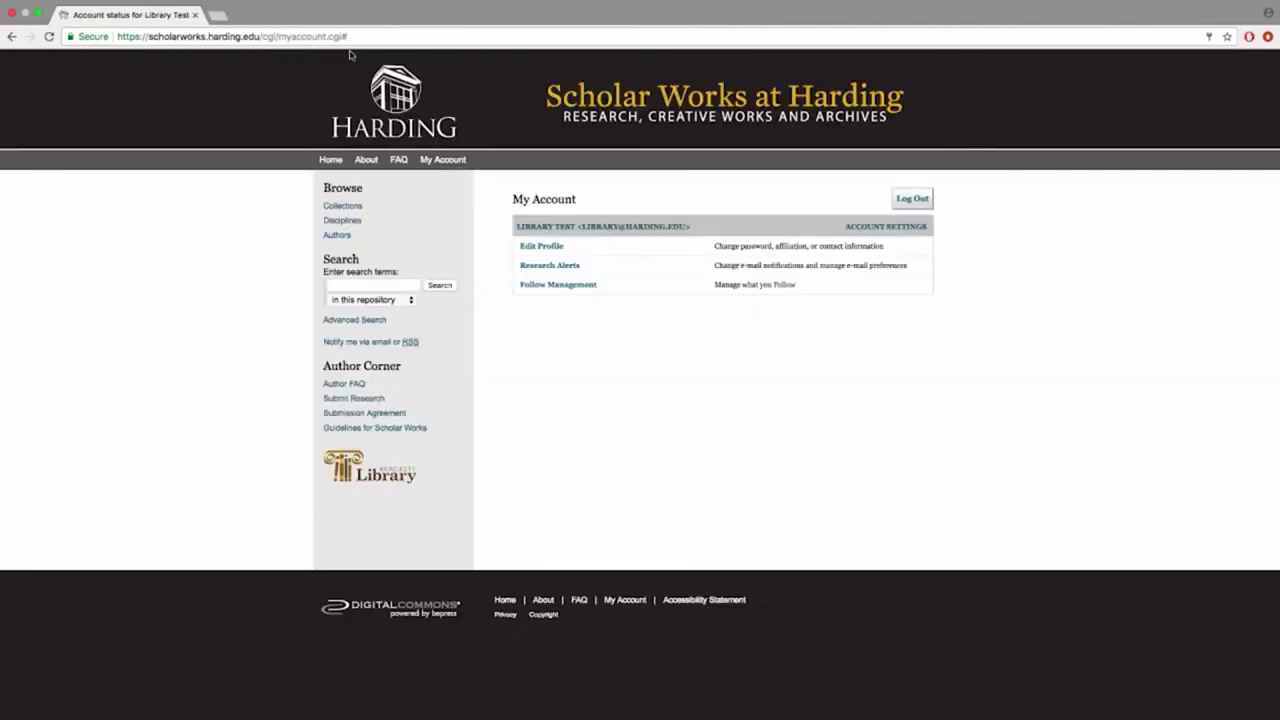
Choose Submit Research, pick Dissertations, and accept the submission agreement terms
click(375, 399)
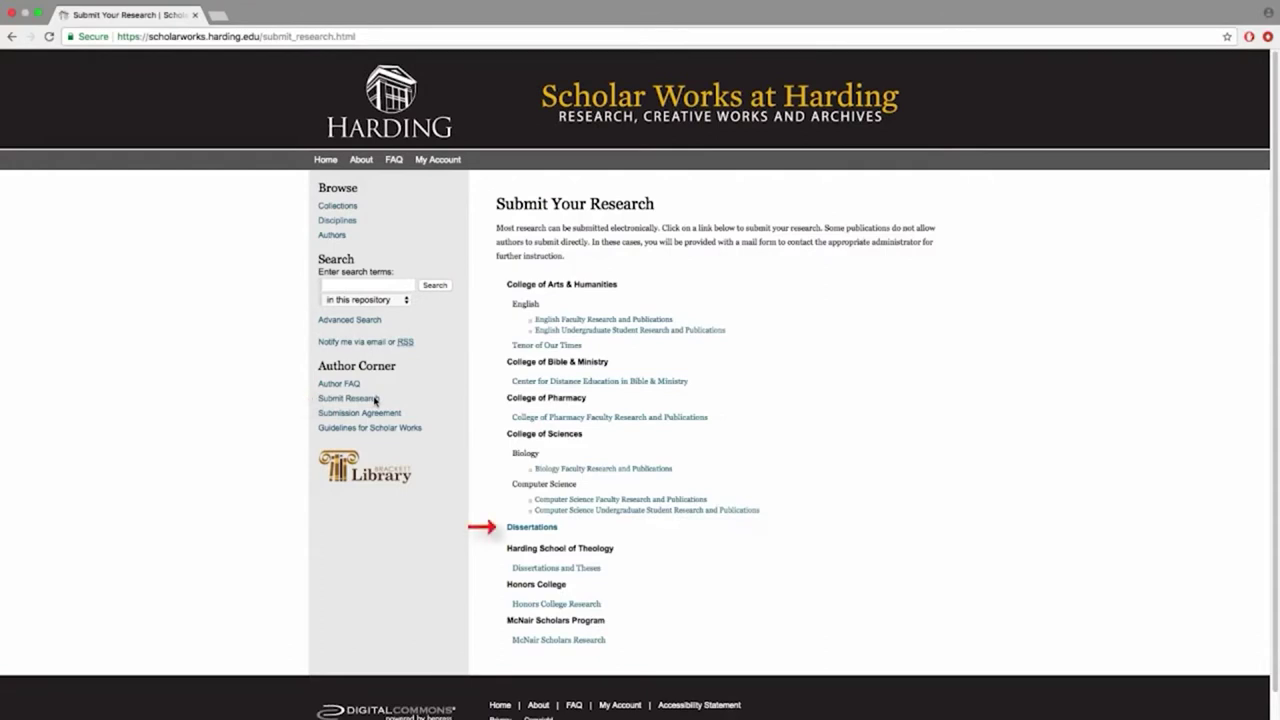
click(533, 531)
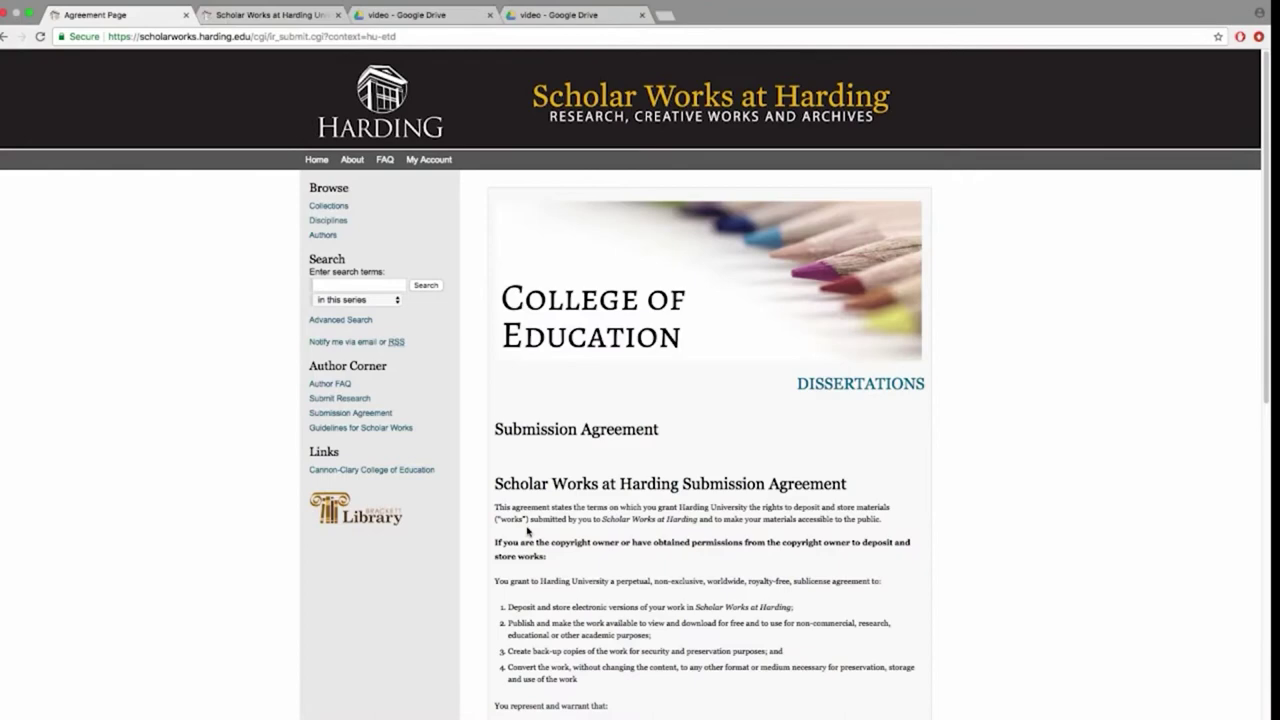
scroll(527, 531, down, 10)
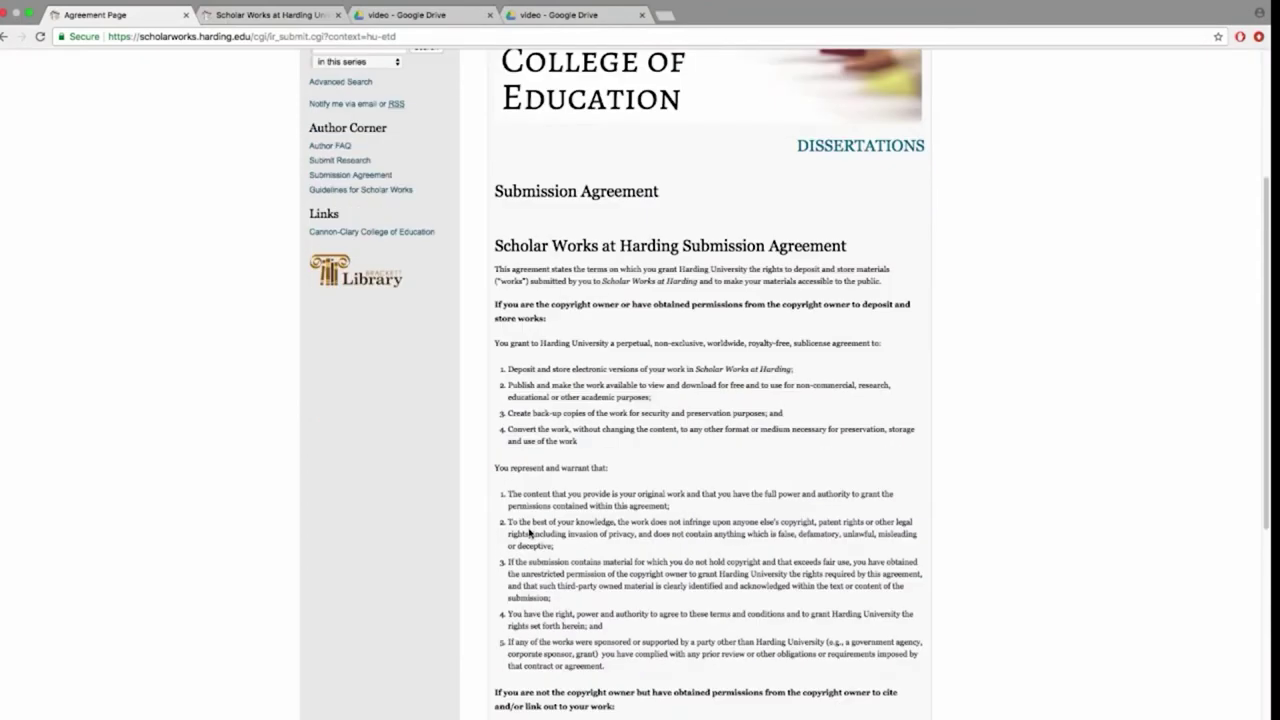
click(492, 575)
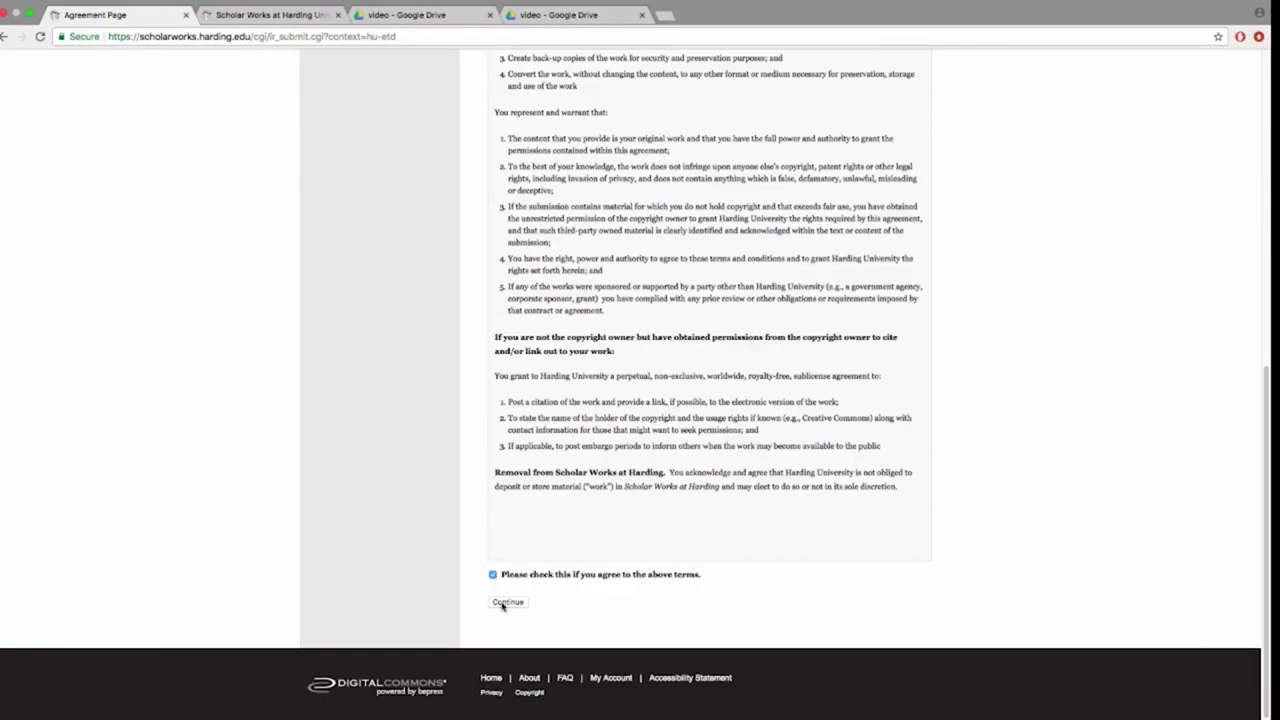
Continue to the dissertation form and paste in the dissertation title
click(504, 604)
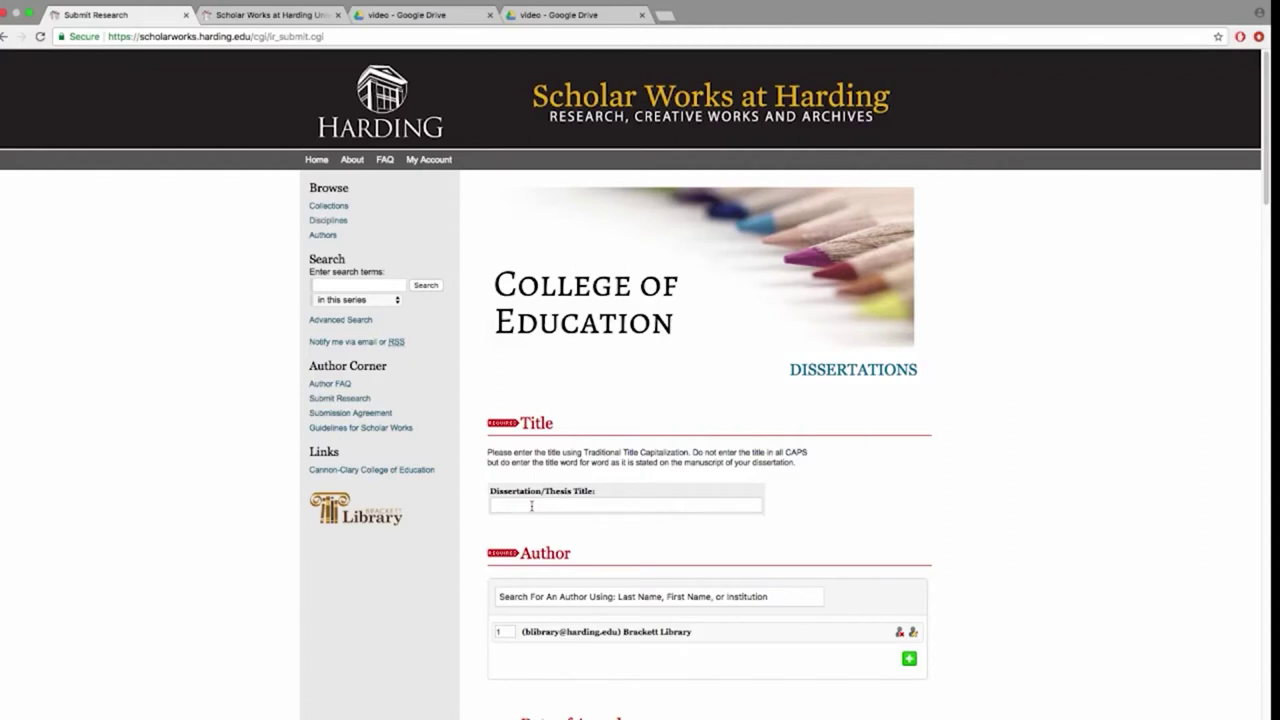
click(531, 506)
key(super+v)
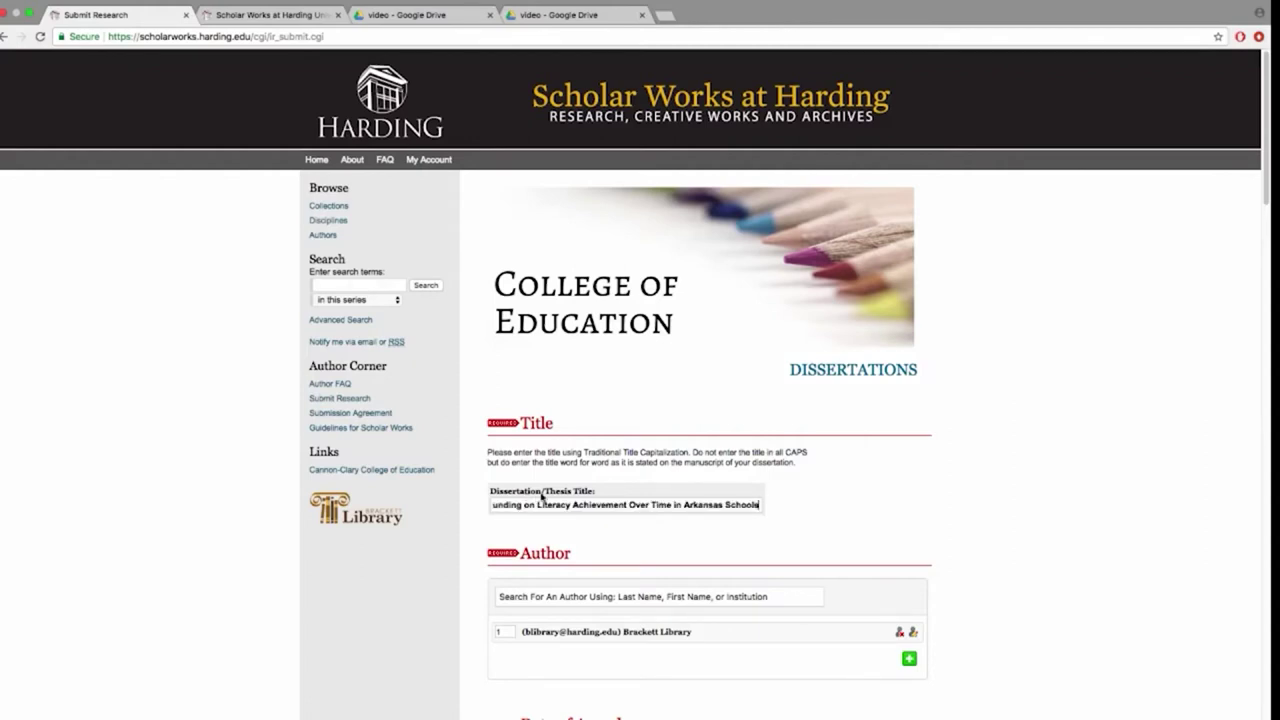
scroll(545, 500, down, 5)
drag(1268, 237, 1270, 280)
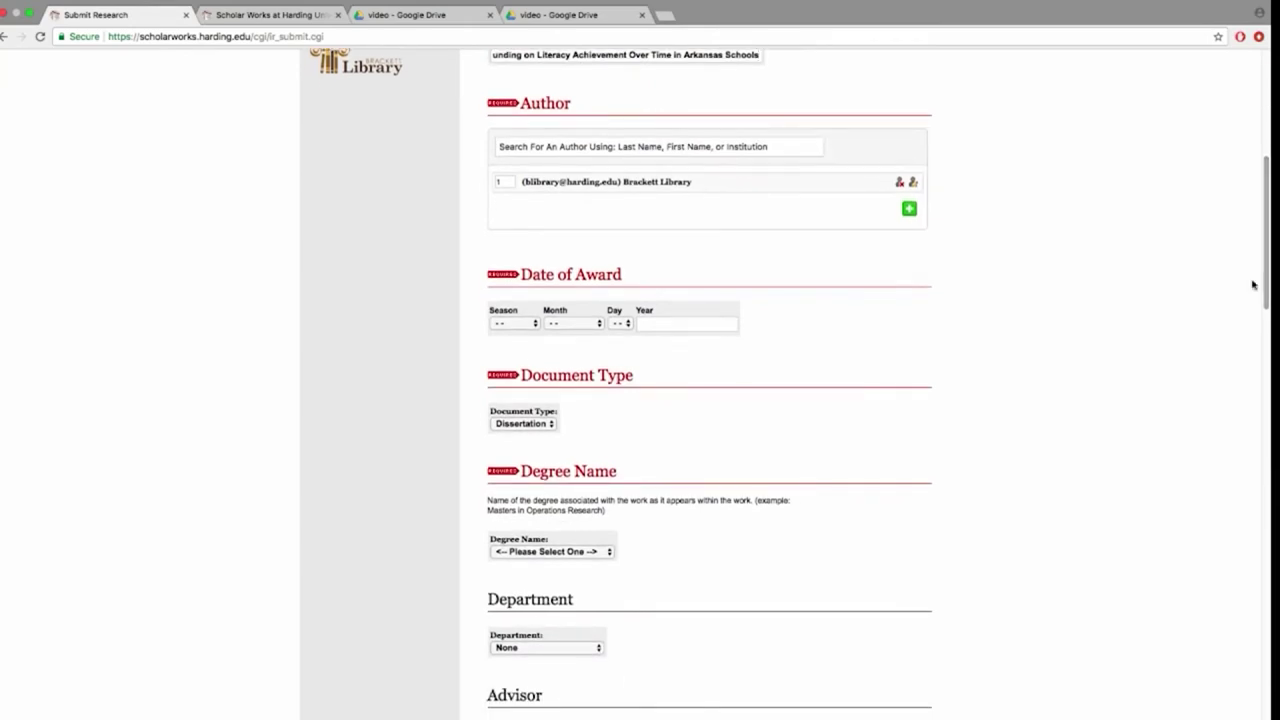
Set the award date to July 2014
click(563, 325)
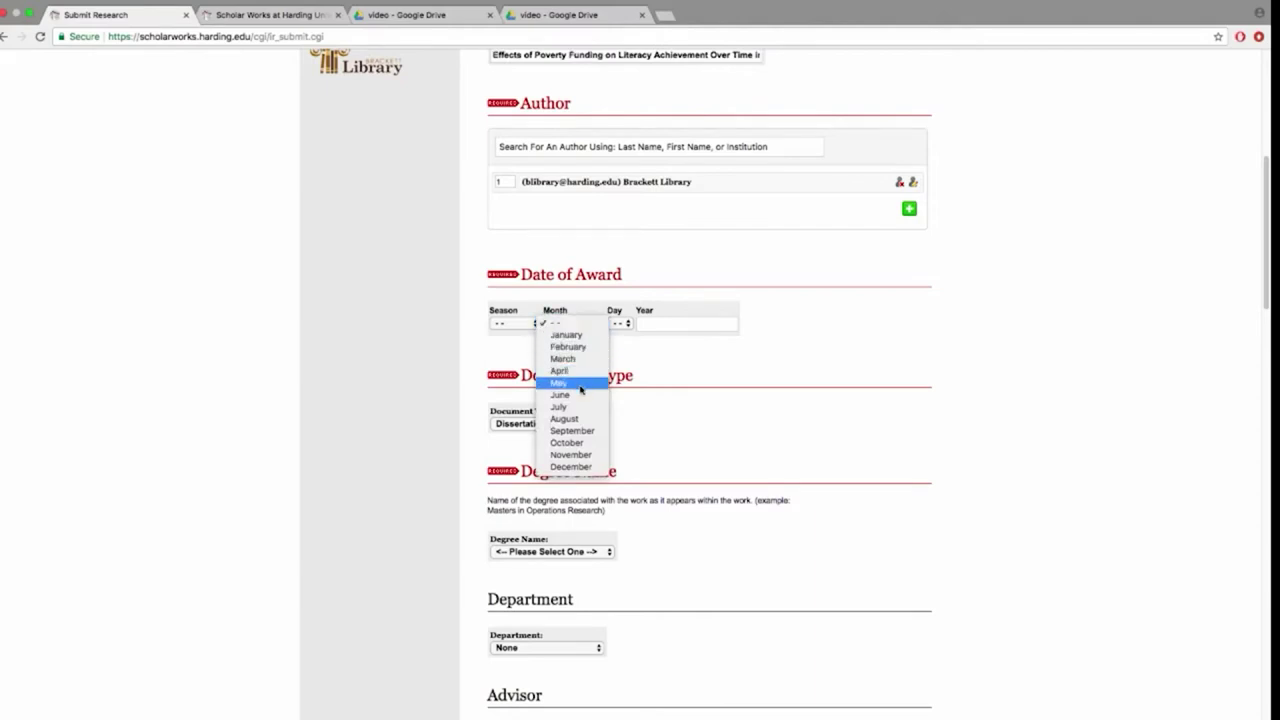
click(660, 331)
text(2)
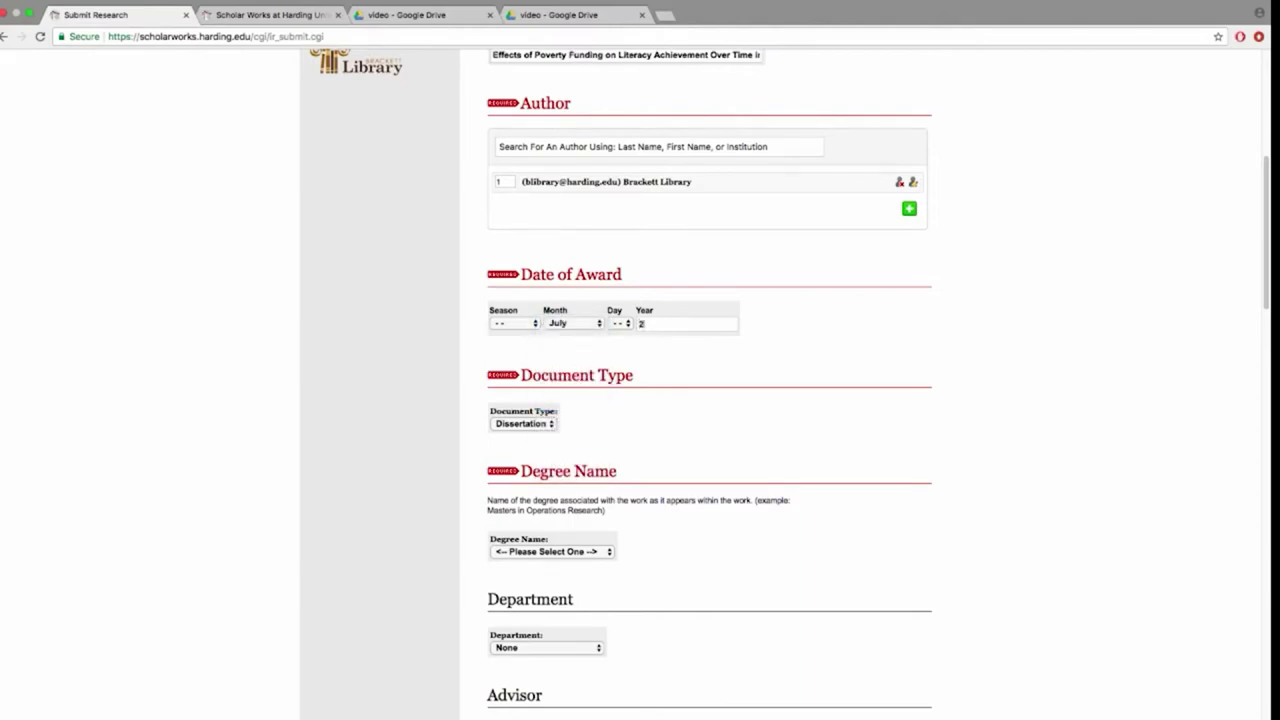
text(014)
Set degree to Doctor of Education (EdD) and department to Educational Leadership
click(536, 554)
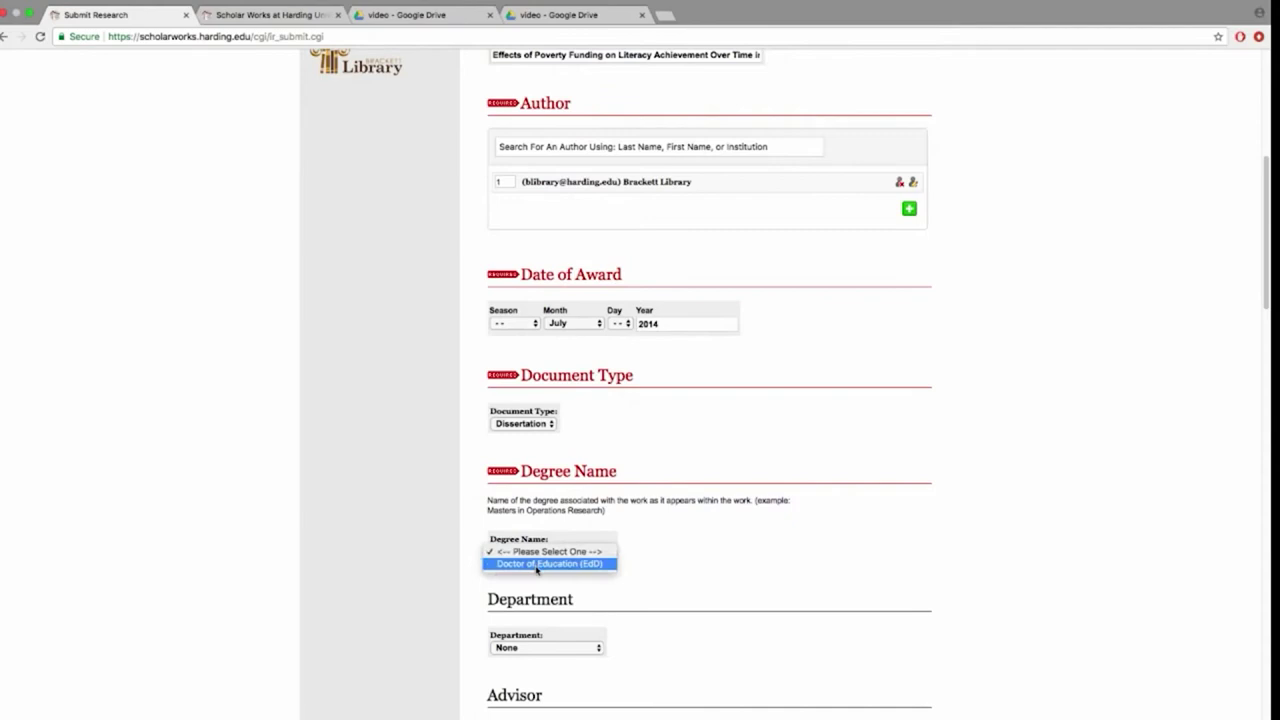
click(537, 565)
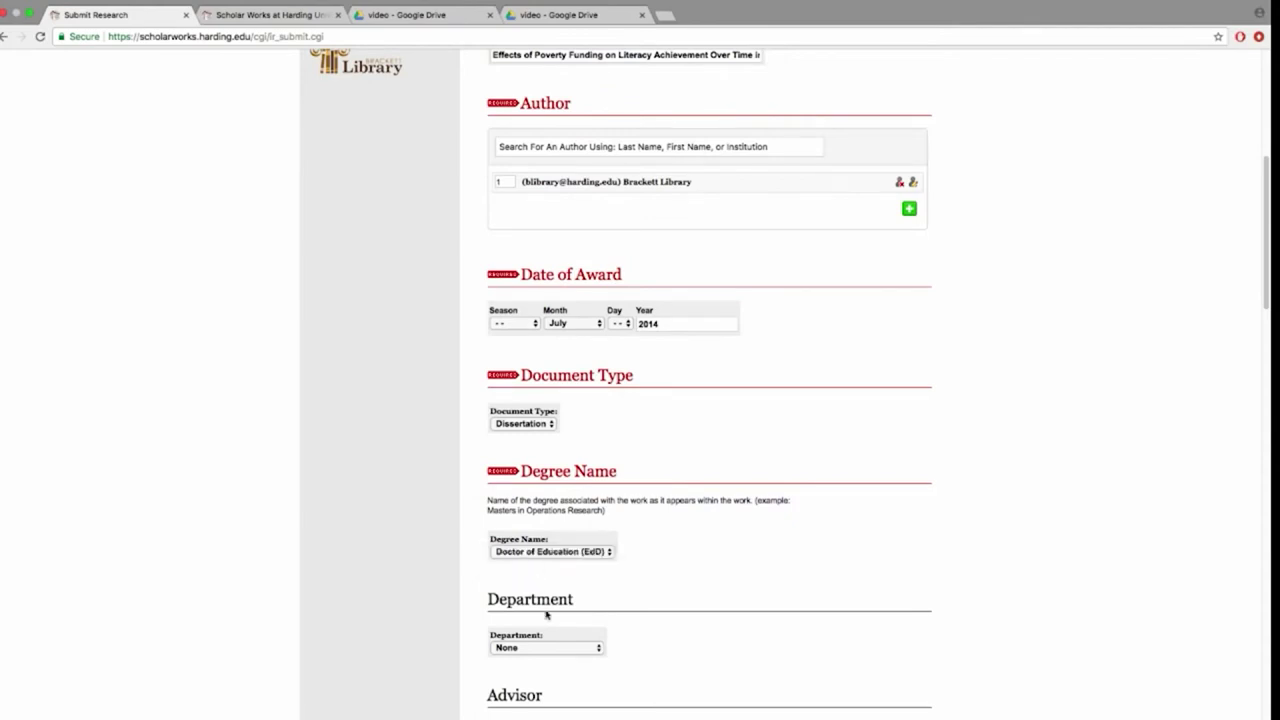
click(544, 649)
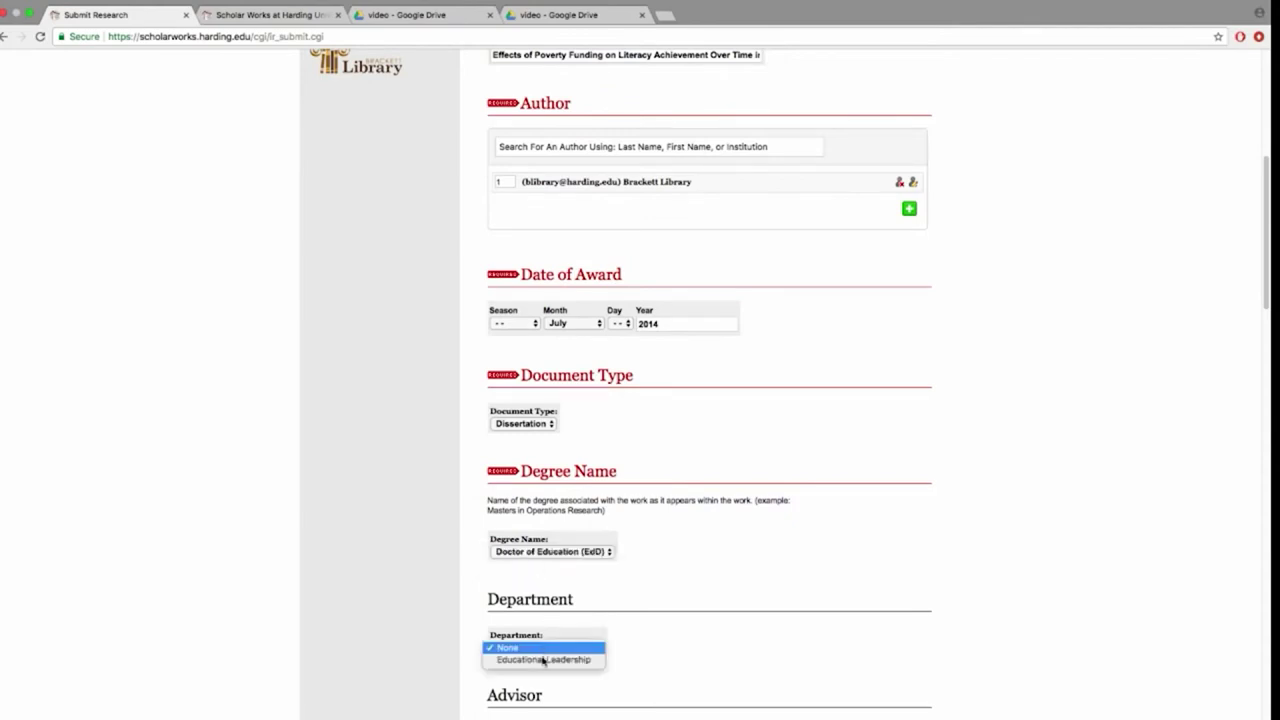
click(565, 660)
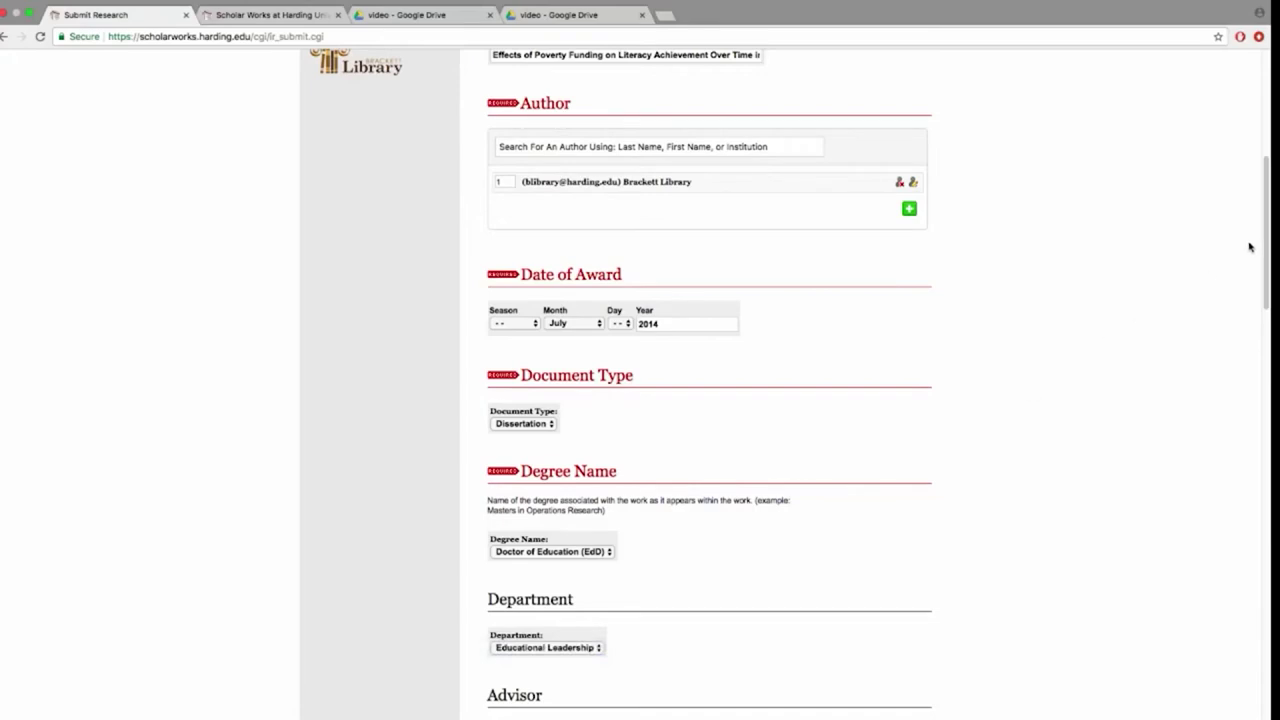
drag(1267, 248, 1270, 361)
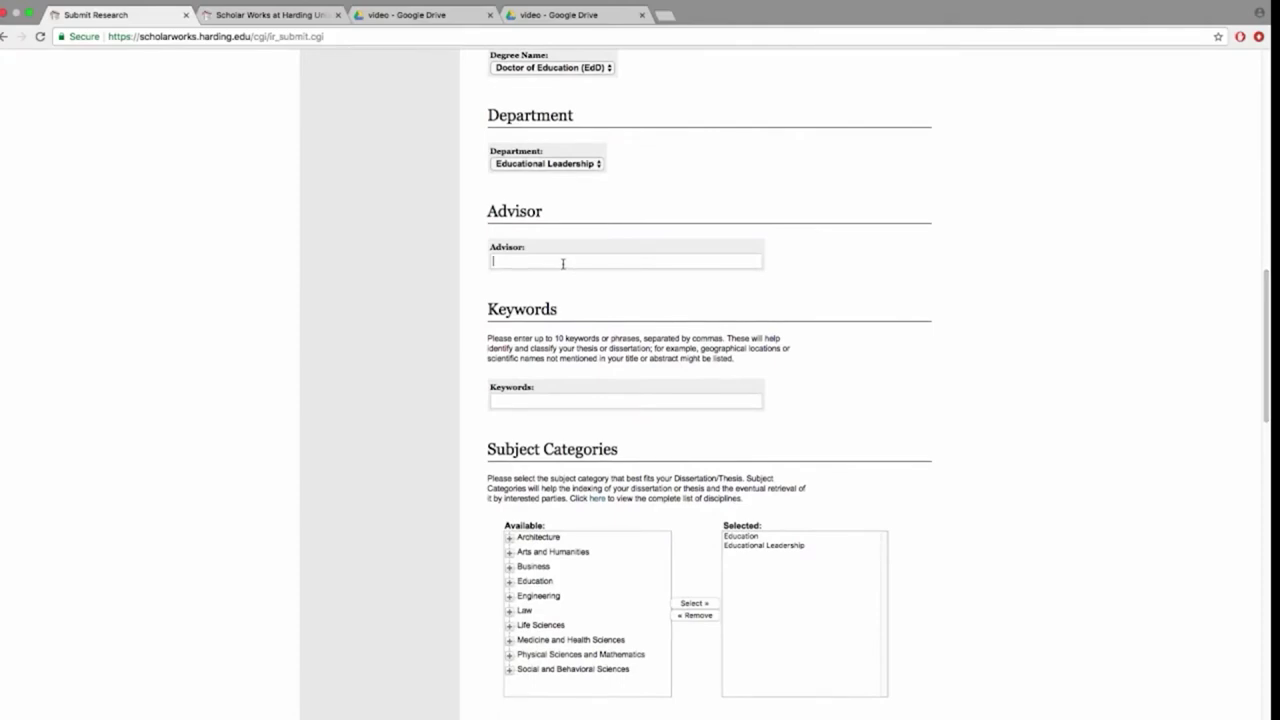
Paste the advisor's name and the keywords Poverty, Literacy, Arkansas Schools
click(555, 401)
text(Poverty, Literacy, Arkansas Schools)
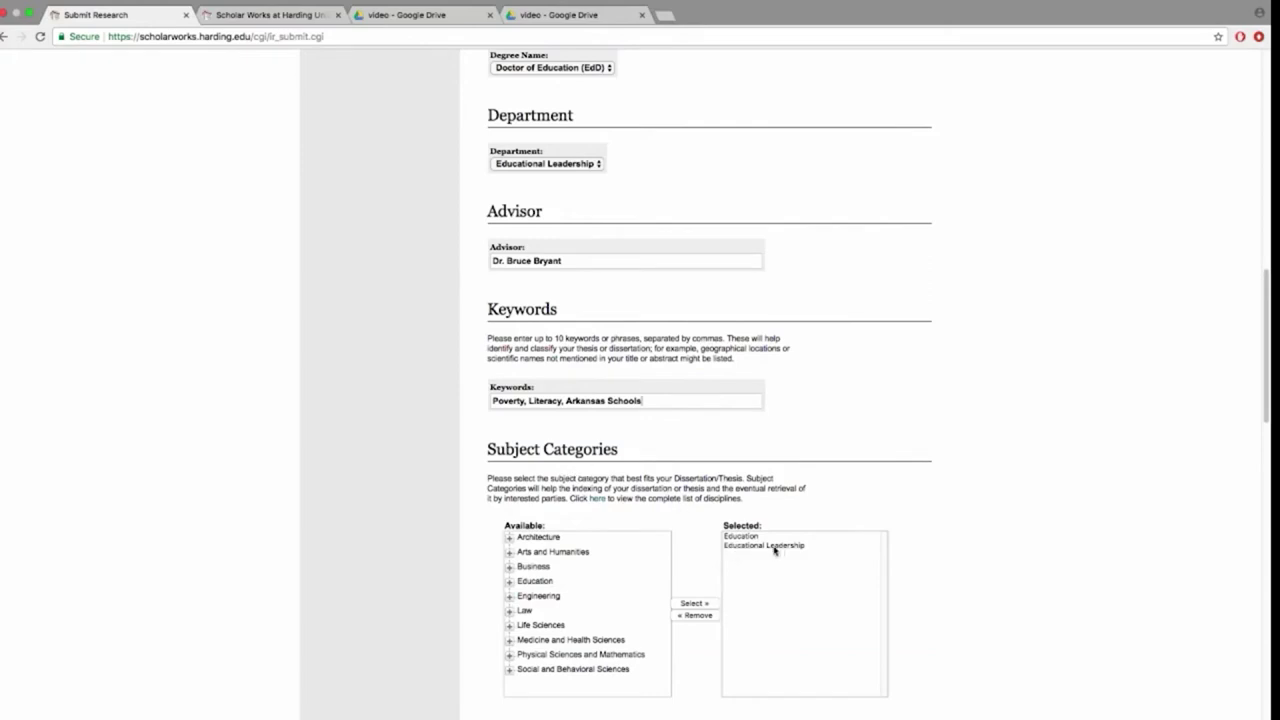
Expand the Education subject category and paste the dissertation abstract into the Abstract editor
click(509, 581)
scroll(535, 318, down, 5)
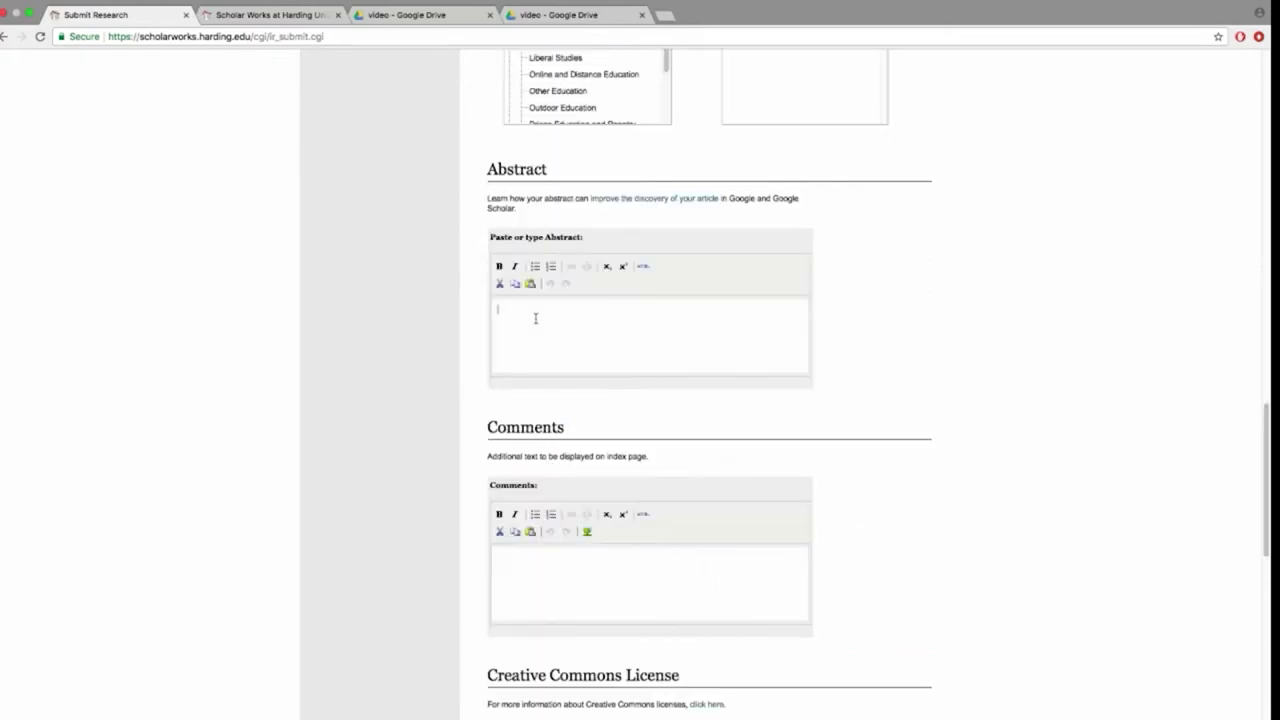
click(535, 318)
key(super+v)
Choose the Creative Commons Attribution-No Derivative Works 4.0 licence and enter 'author' as rights holder
scroll(636, 272, down, 5)
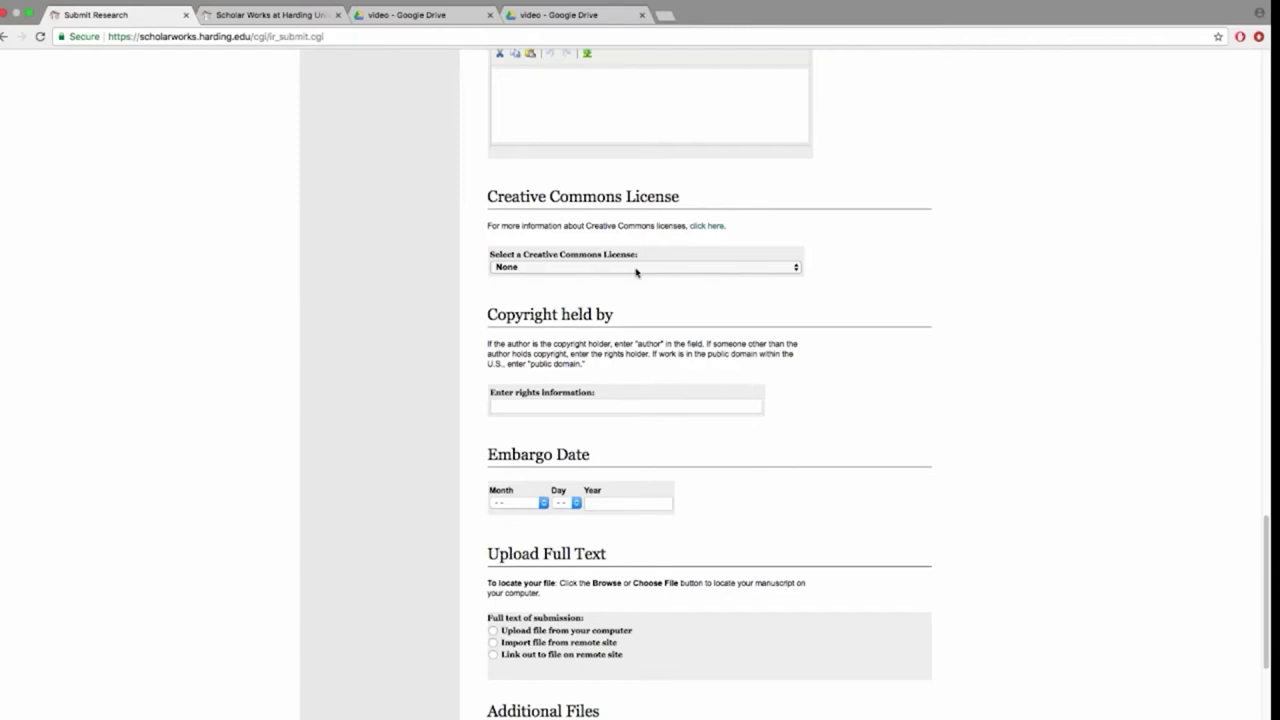
click(636, 267)
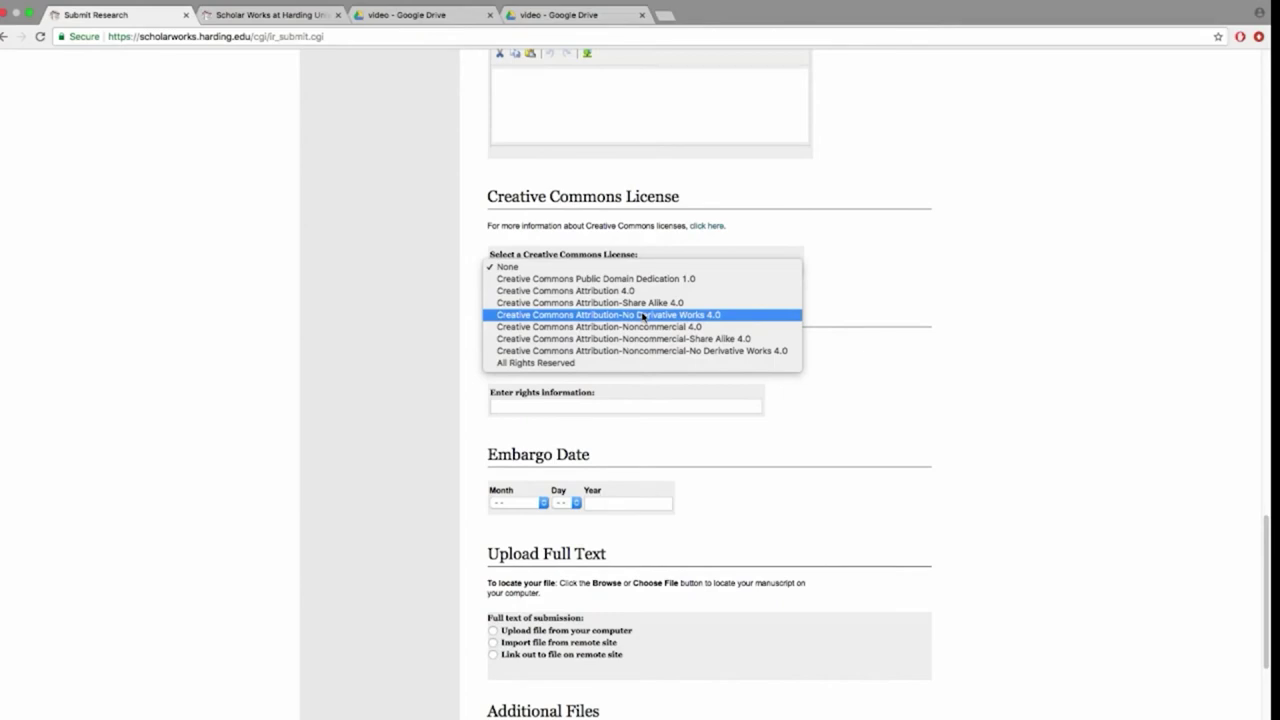
click(643, 315)
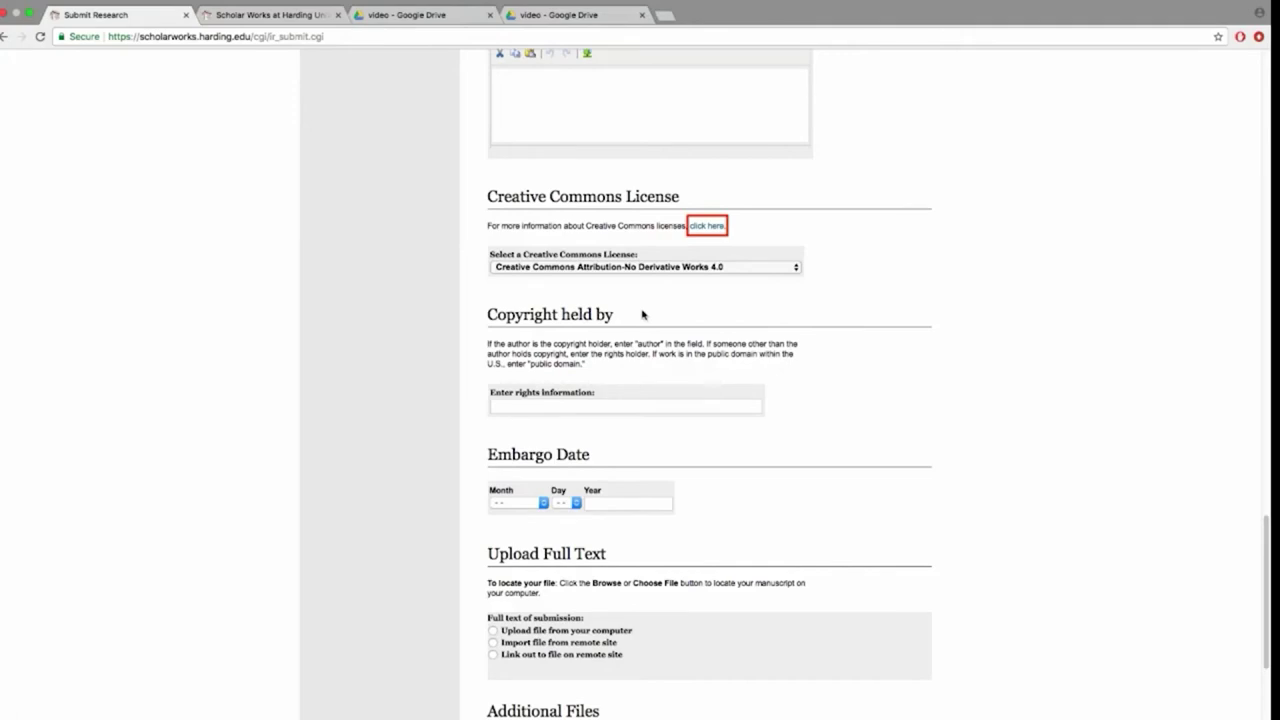
click(584, 405)
text(author)
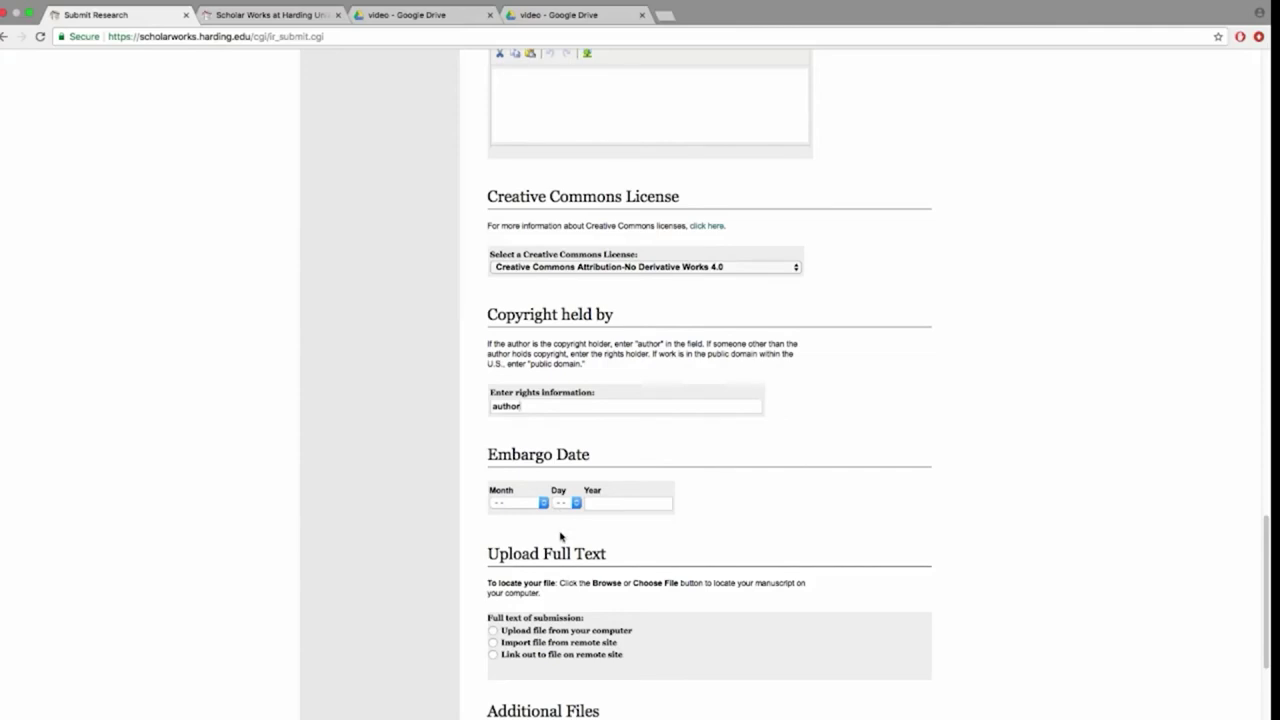
Attach the dissertation PDF from the computer as full text and submit the form
scroll(560, 532, down, 1)
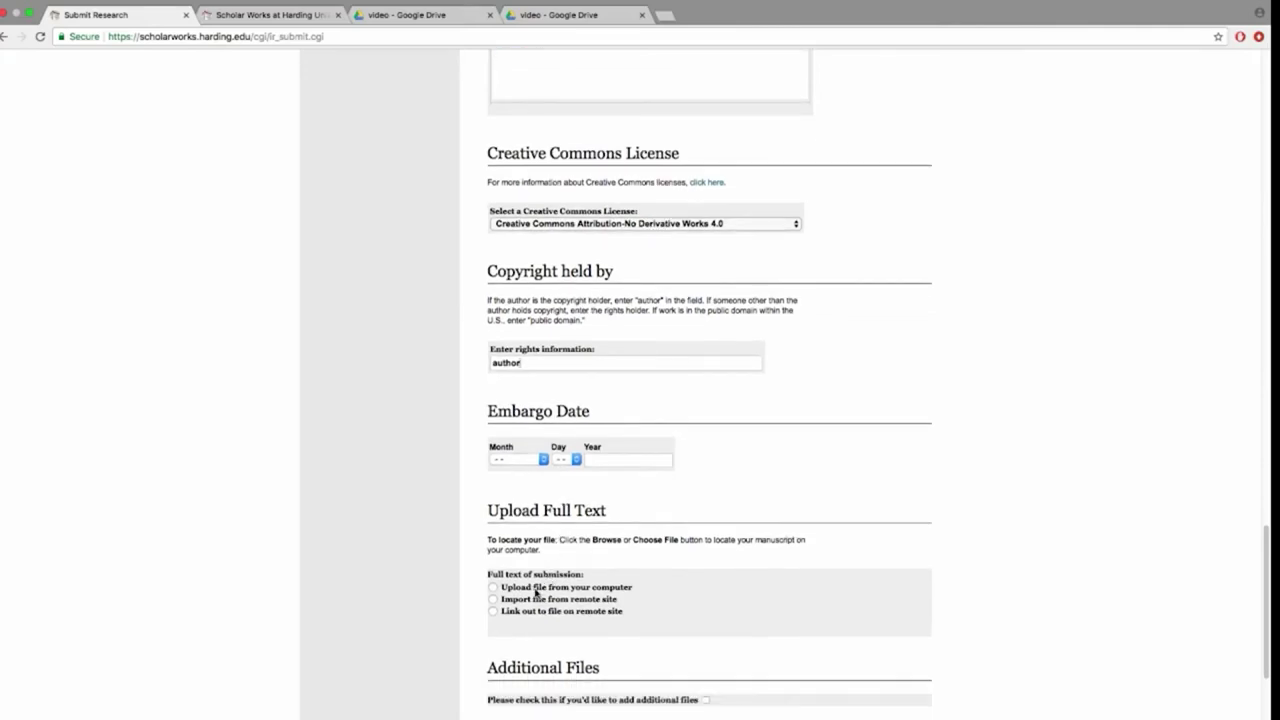
click(536, 592)
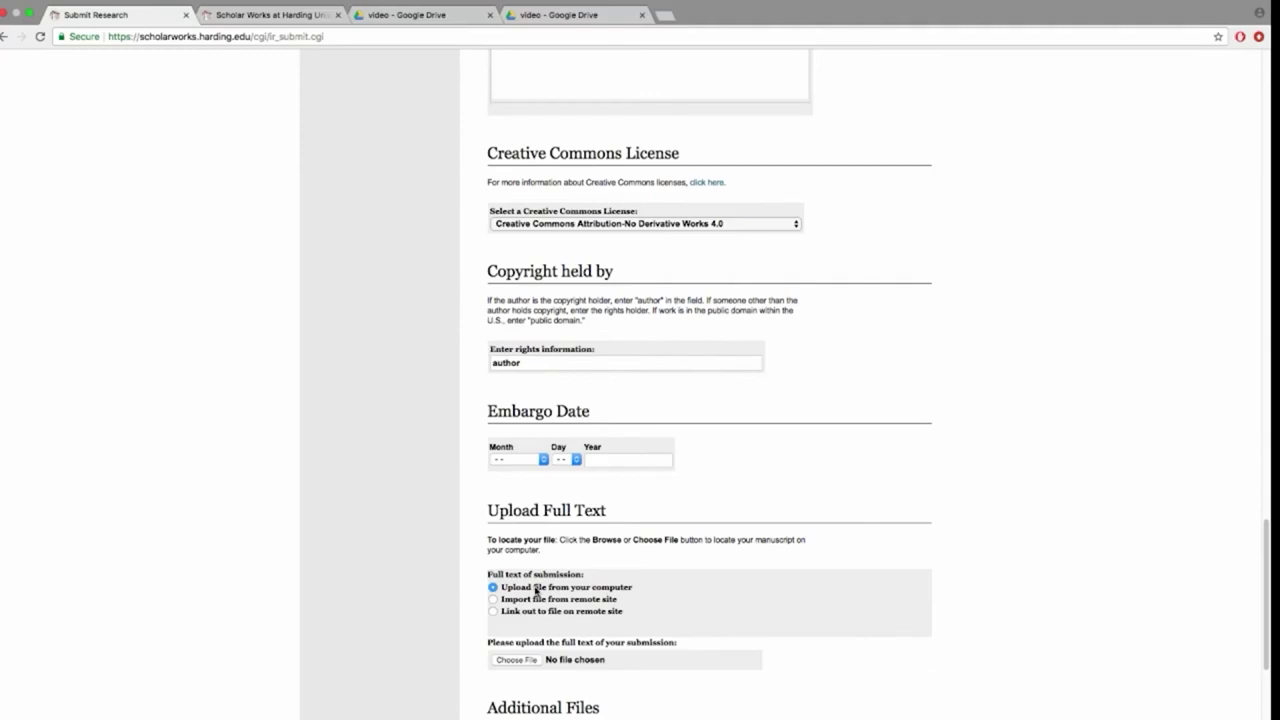
click(516, 660)
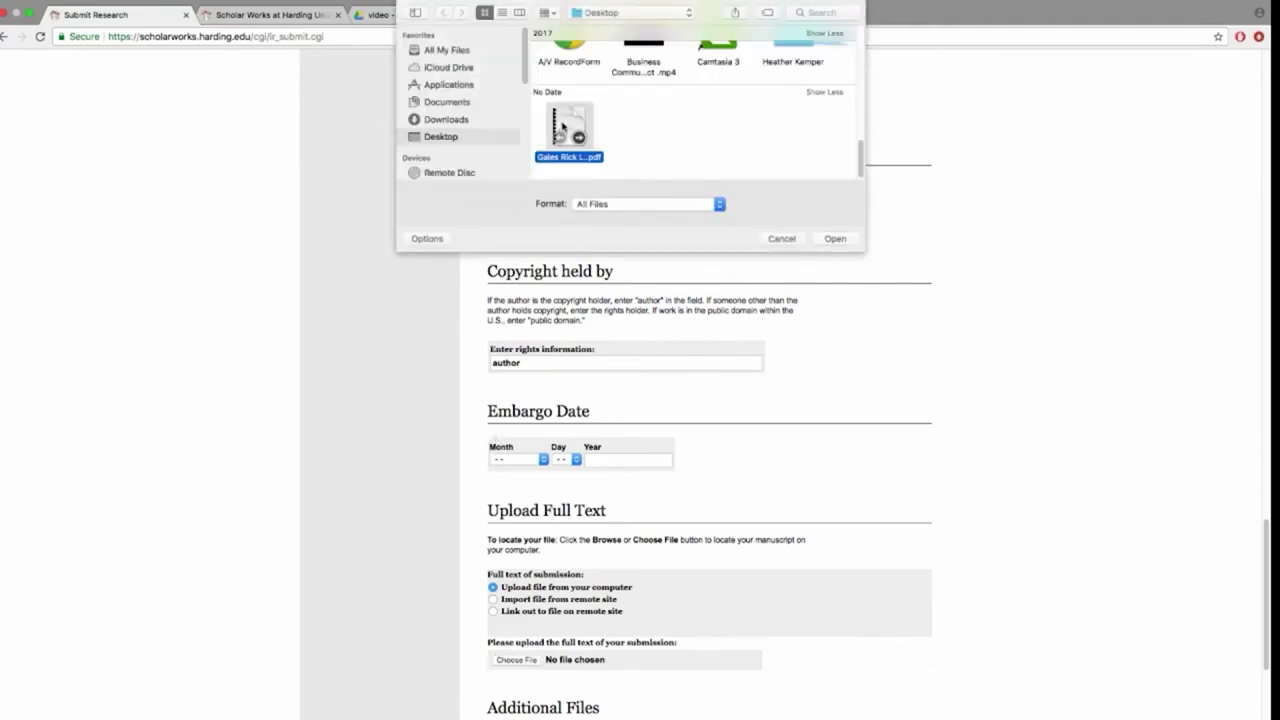
click(834, 240)
scroll(644, 511, down, 4)
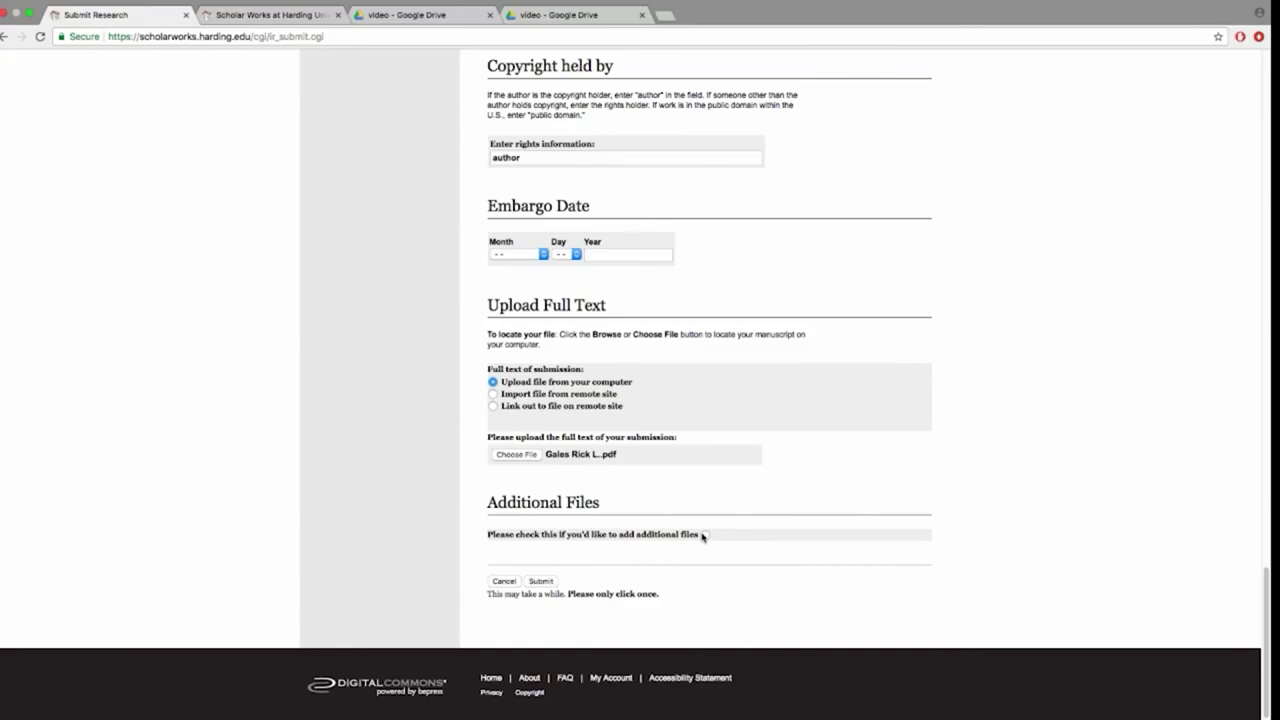
click(541, 581)
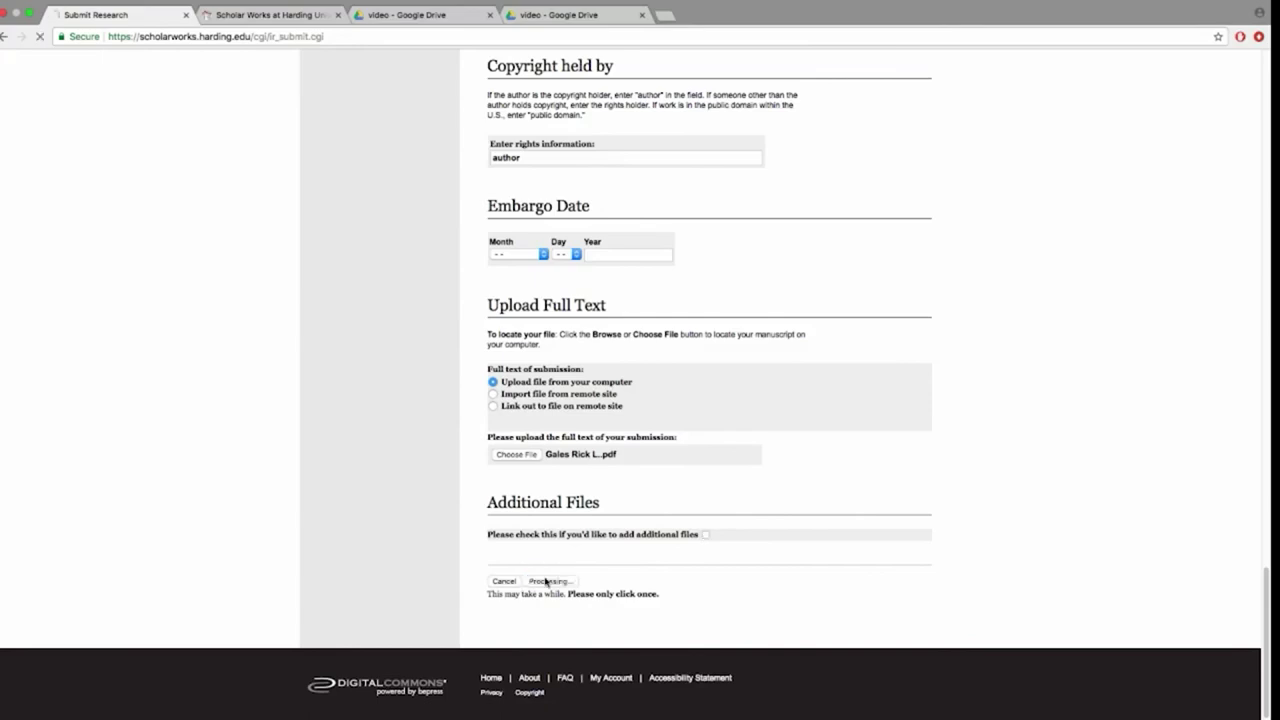